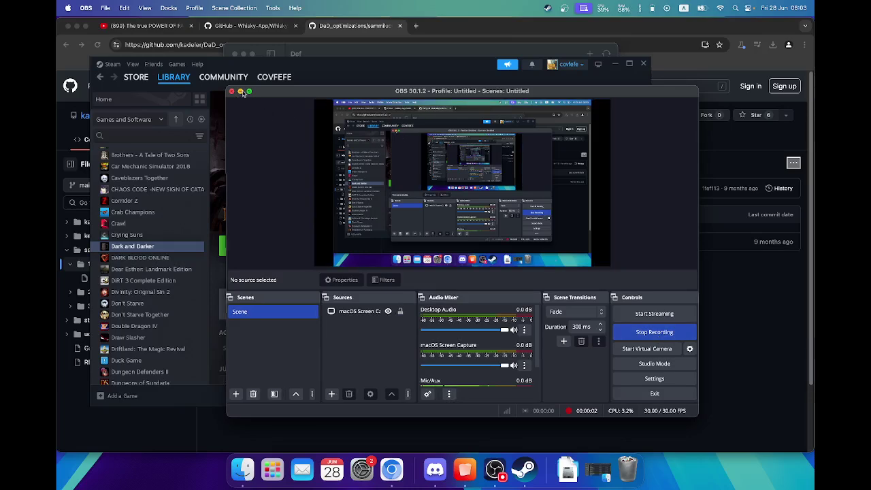
Minimise the recording window and bring up the Whisky repository page on GitHub in the browser.
{"action": "left_click", "coordinate": [241, 91]}
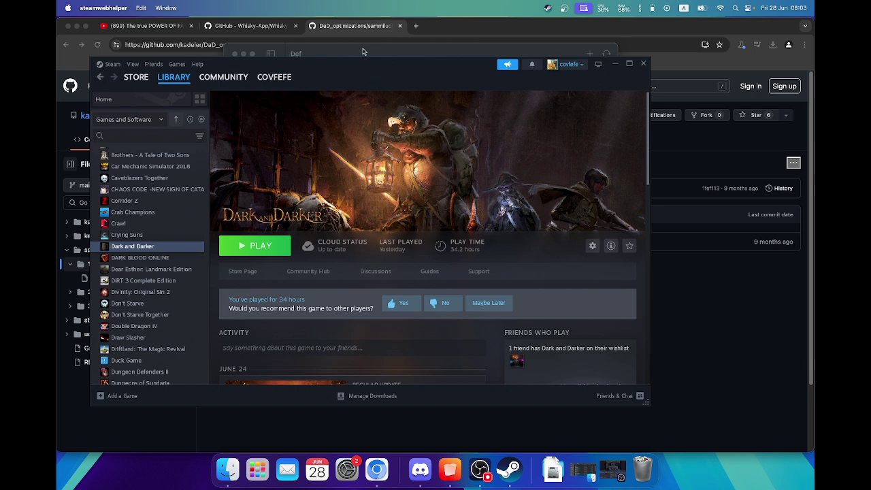
{"action": "left_click", "coordinate": [253, 26]}
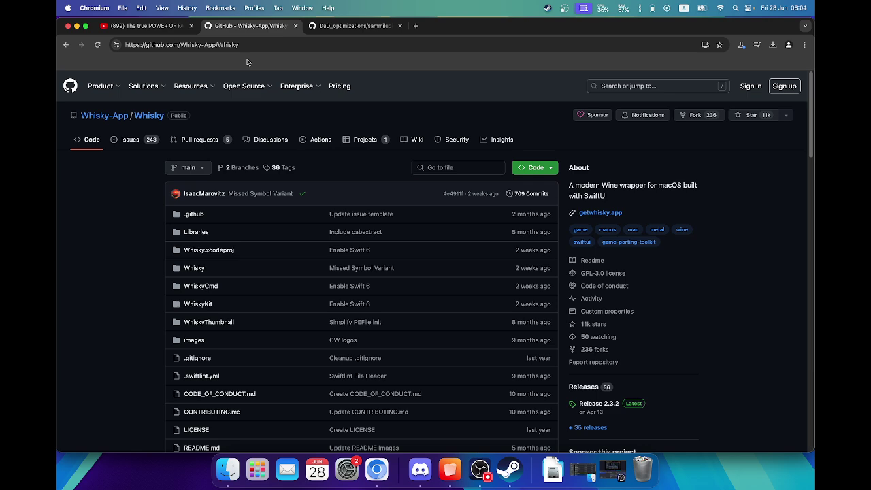
Switch to Whisky and open the configuration of the pinned lowercase "steam" program in the Def bottle.
{"action": "left_click", "coordinate": [447, 474]}
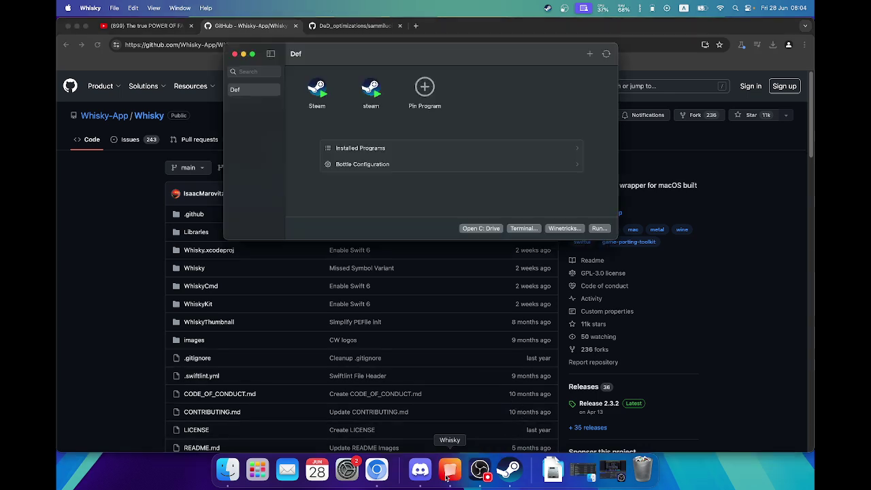
{"action": "right_click", "coordinate": [374, 93]}
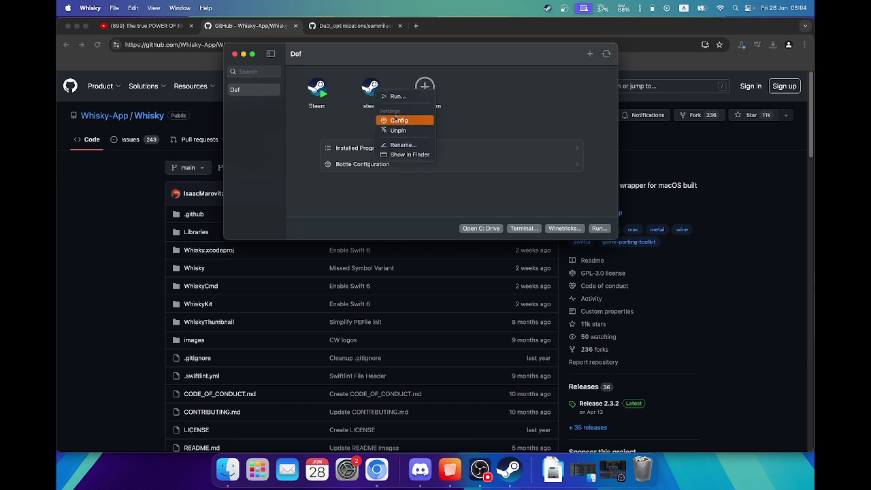
{"action": "left_click", "coordinate": [399, 124]}
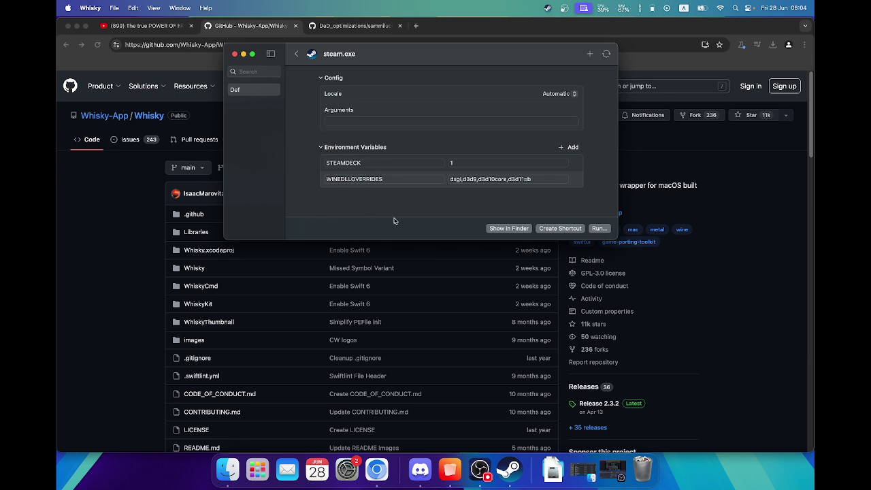
Switch to Discord and view the enlarged environment variables screenshot in the "Dark and Darker won't run" support thread.
{"action": "left_click", "coordinate": [420, 469]}
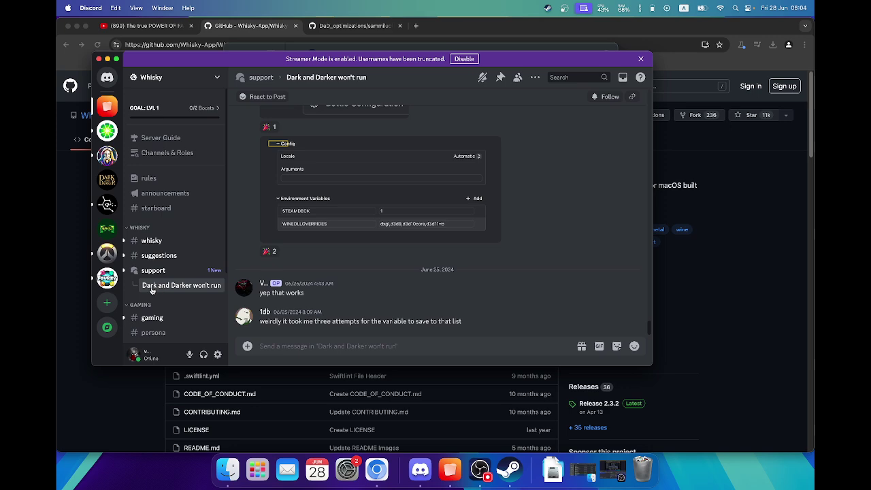
{"action": "left_click", "coordinate": [337, 181]}
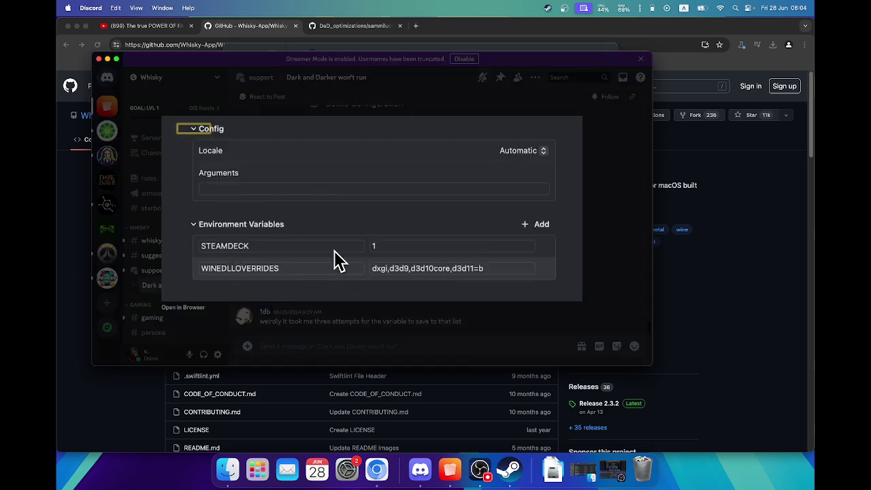
{"action": "left_click", "coordinate": [419, 326]}
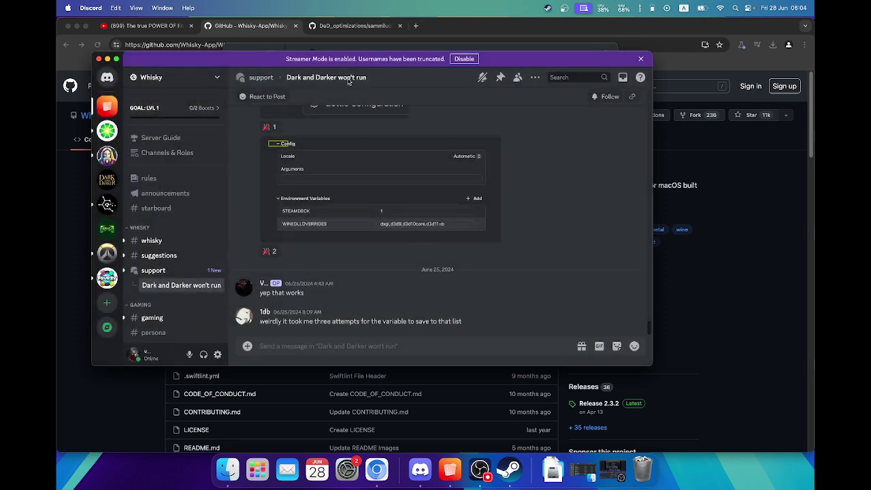
Bring up the DaD_optimizations GitHub page in the browser, and reveal Whisky's Def bottle in Finder.
{"action": "left_click", "coordinate": [336, 28]}
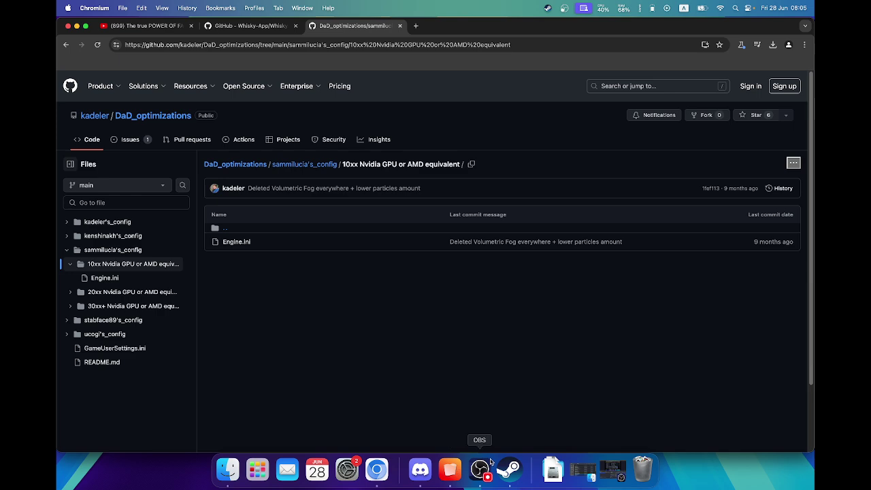
{"action": "left_click", "coordinate": [449, 469]}
{"action": "right_click", "coordinate": [245, 89]}
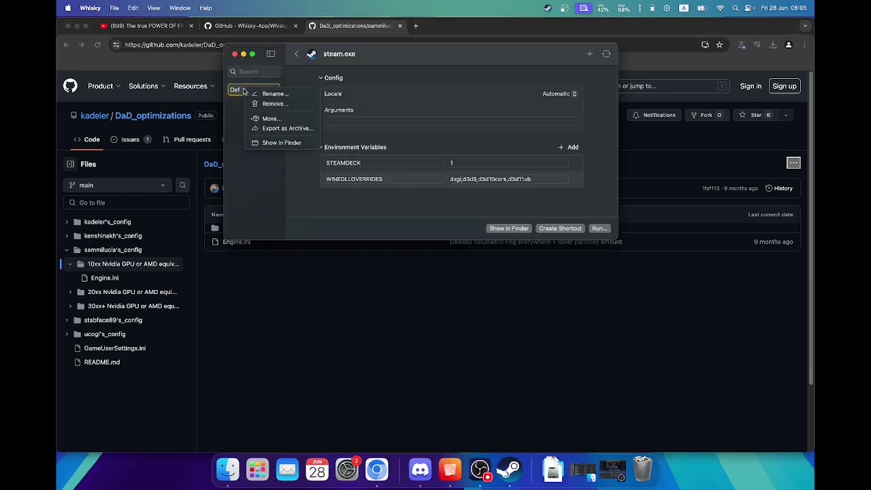
{"action": "left_click", "coordinate": [275, 143]}
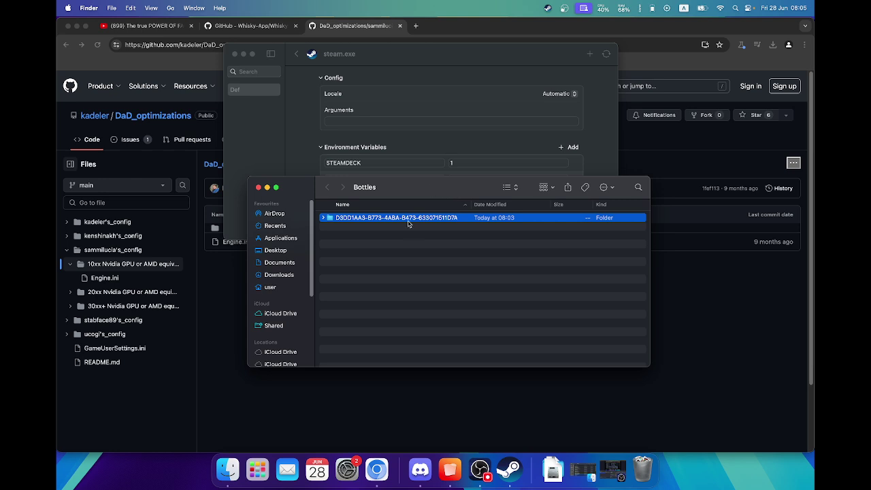
Navigate from the bottle's folder into drive_c, users, crossover, AppData and Local.
{"action": "double_click", "coordinate": [408, 218]}
{"action": "left_click", "coordinate": [362, 225]}
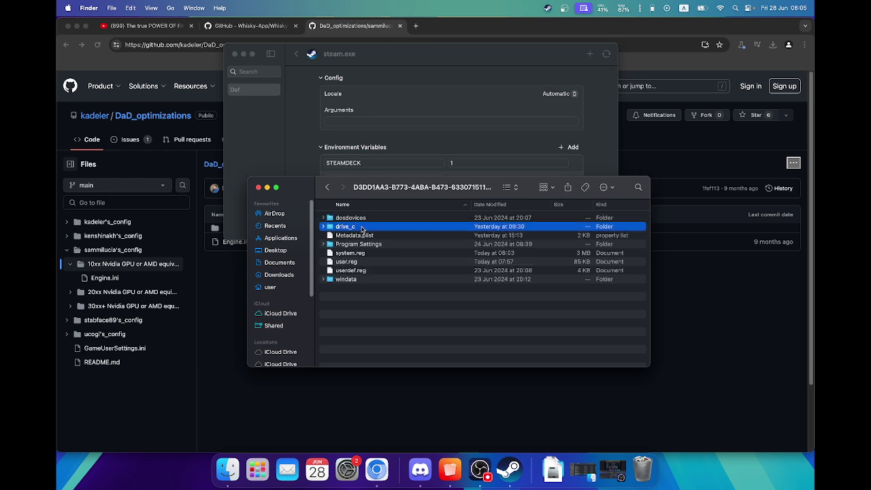
{"action": "double_click", "coordinate": [361, 226]}
{"action": "double_click", "coordinate": [346, 245]}
{"action": "double_click", "coordinate": [351, 218]}
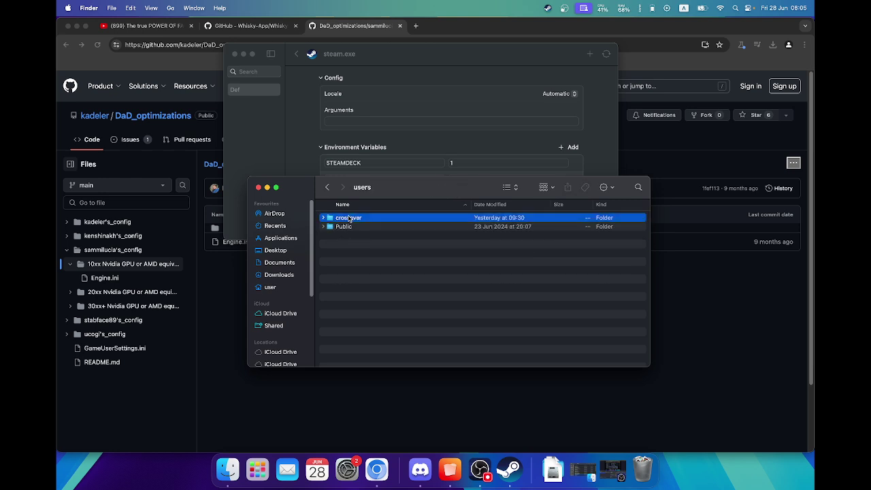
{"action": "double_click", "coordinate": [349, 218]}
{"action": "left_click", "coordinate": [354, 218]}
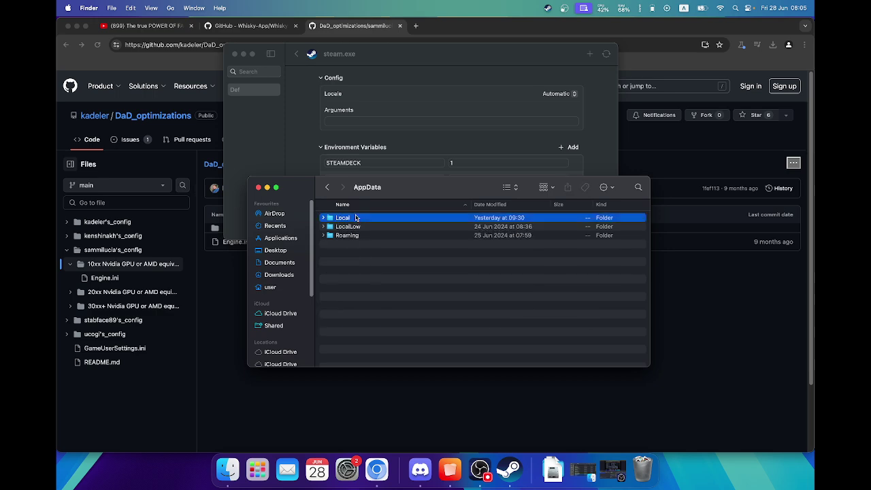
{"action": "double_click", "coordinate": [353, 217]}
Open the game's configuration folder at DungeonCrawler, Saved, Config, Windows.
{"action": "left_click", "coordinate": [357, 226]}
{"action": "double_click", "coordinate": [356, 225]}
{"action": "left_click", "coordinate": [357, 218]}
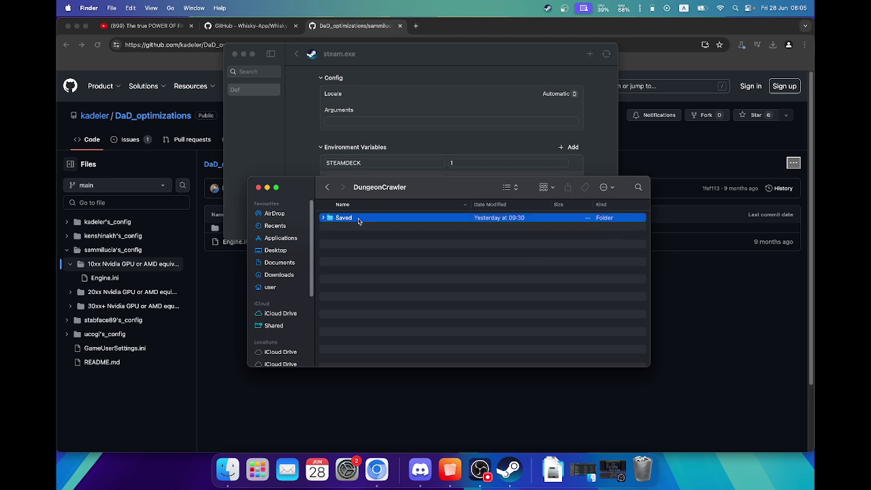
{"action": "double_click", "coordinate": [357, 217]}
{"action": "left_click", "coordinate": [353, 218]}
{"action": "double_click", "coordinate": [354, 218]}
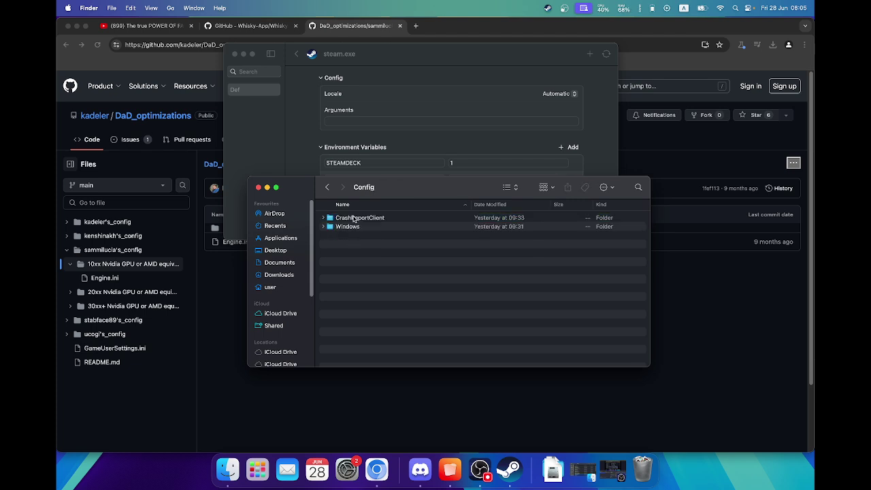
{"action": "left_click", "coordinate": [351, 227]}
{"action": "double_click", "coordinate": [351, 227]}
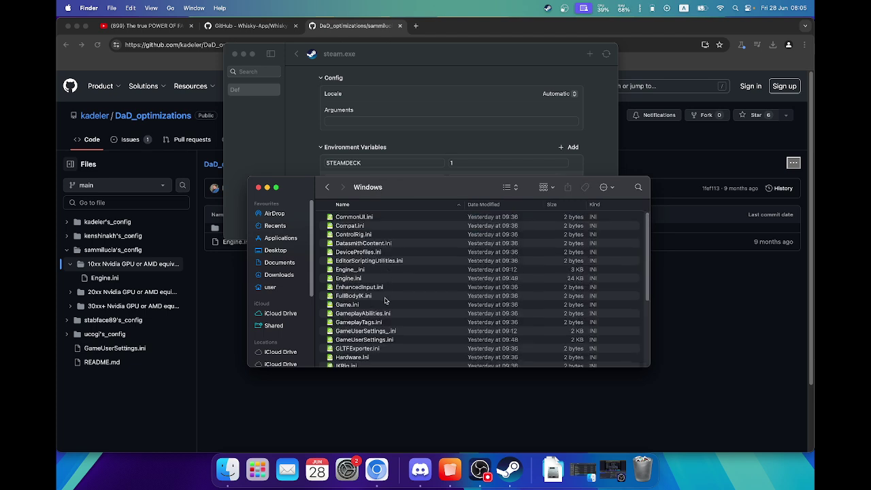
Find and select the GameUserSettings_.ini file in the Windows configuration folder.
{"action": "scroll", "coordinate": [384, 292], "scroll_direction": "down", "scroll_amount": 5}
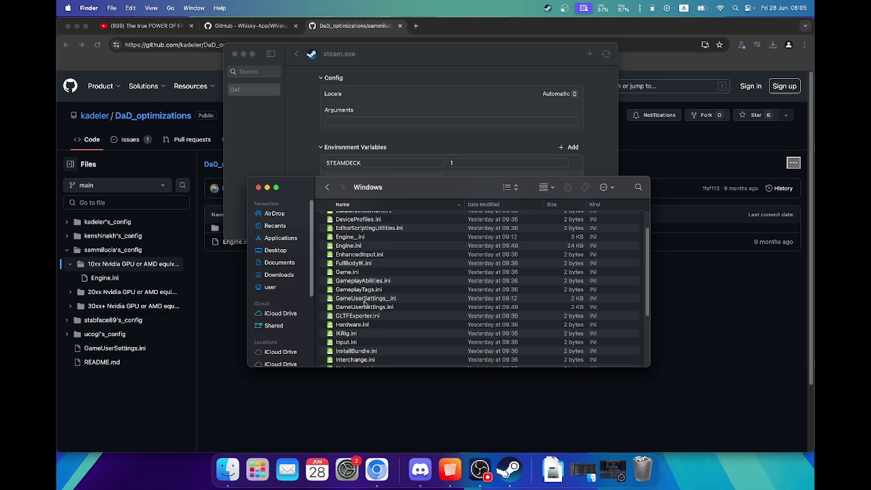
{"action": "left_click", "coordinate": [365, 299]}
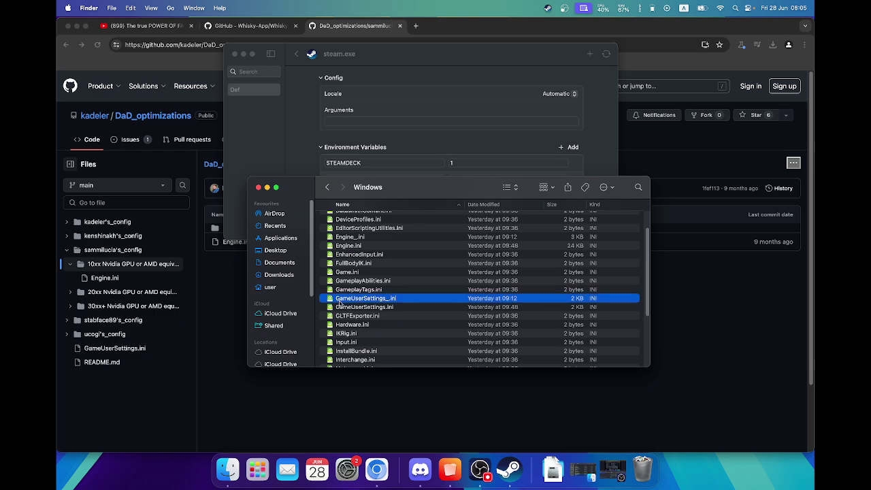
{"action": "left_click", "coordinate": [362, 237]}
{"action": "left_click", "coordinate": [400, 300]}
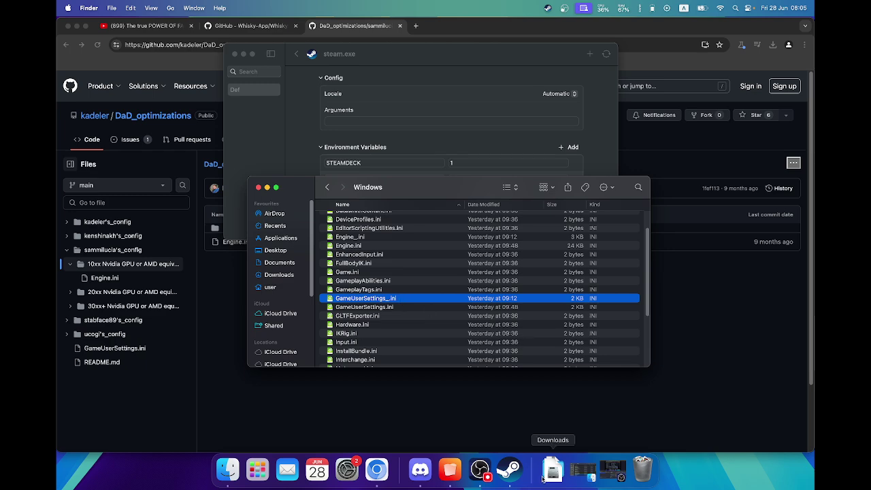
Switch to Steam, launch Dark and Darker, and dismiss the hotfix notice to reach the game lobby.
{"action": "left_click", "coordinate": [512, 469]}
{"action": "left_click", "coordinate": [253, 248]}
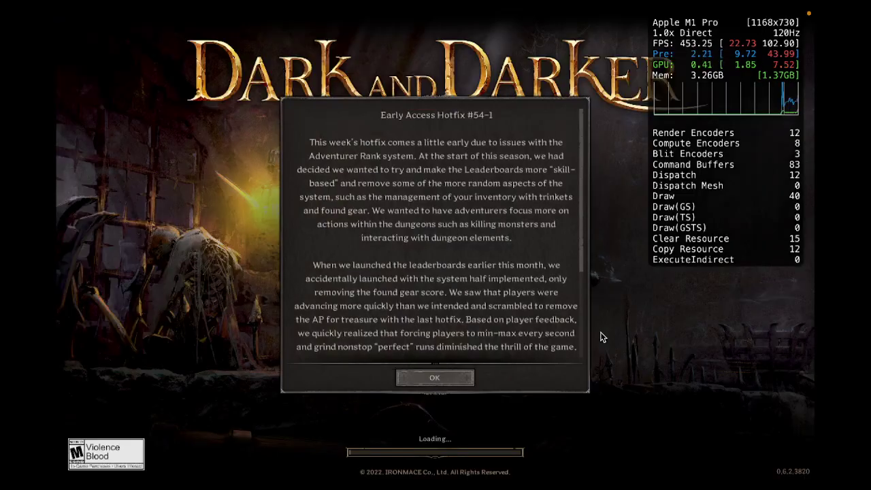
{"action": "left_click", "coordinate": [429, 375]}
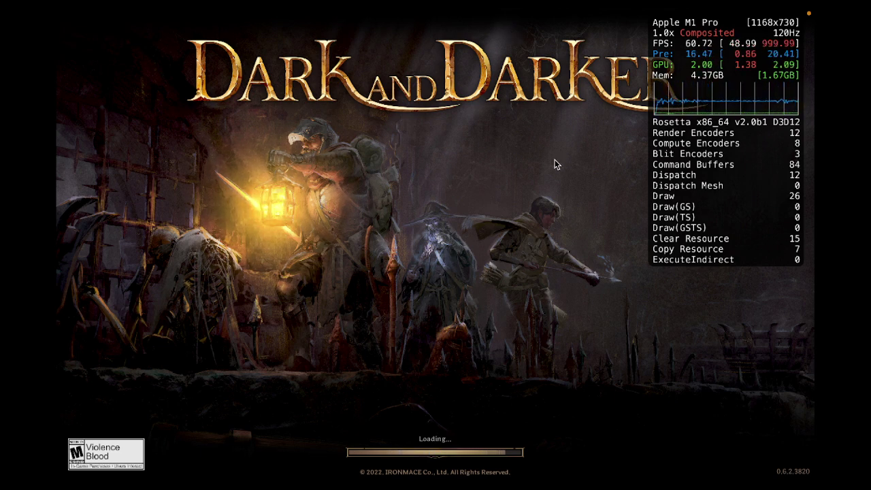
{"action": "left_click", "coordinate": [536, 254]}
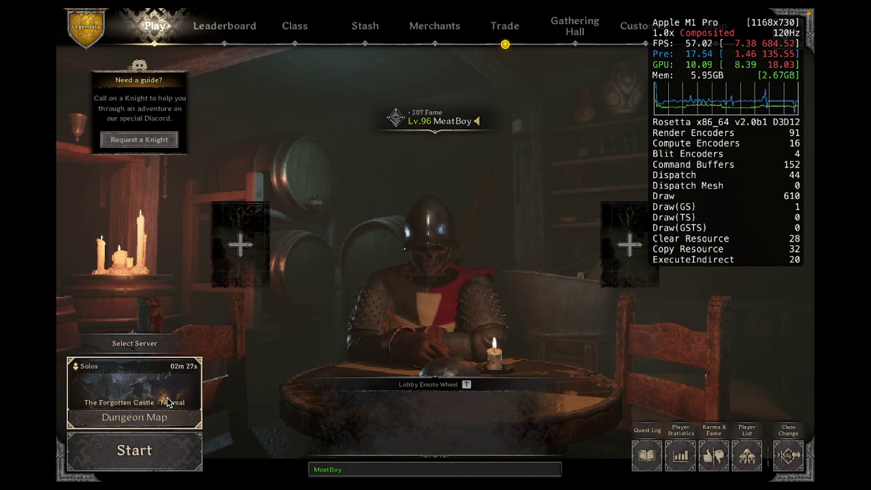
Move the potions and other consumables from the character's bag into the starred stash tab.
{"action": "left_click", "coordinate": [364, 26]}
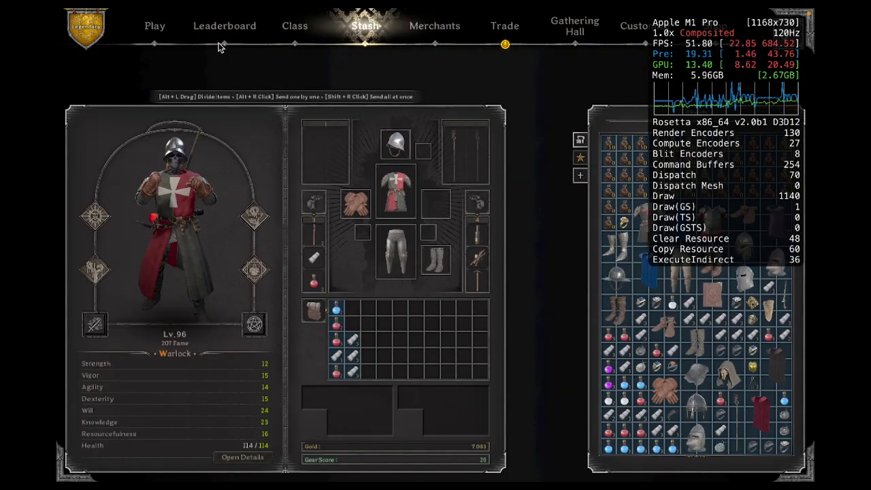
{"action": "left_click", "coordinate": [579, 157]}
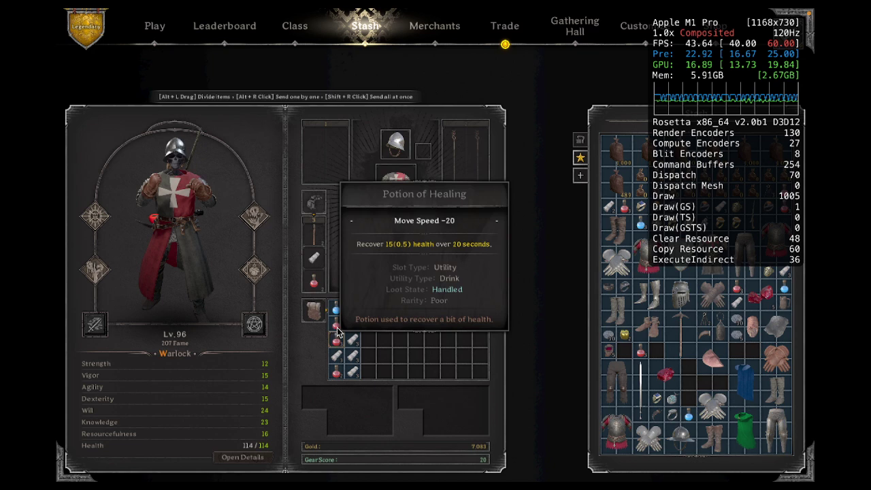
{"action": "right_click", "coordinate": [337, 375]}
{"action": "right_click", "coordinate": [356, 368]}
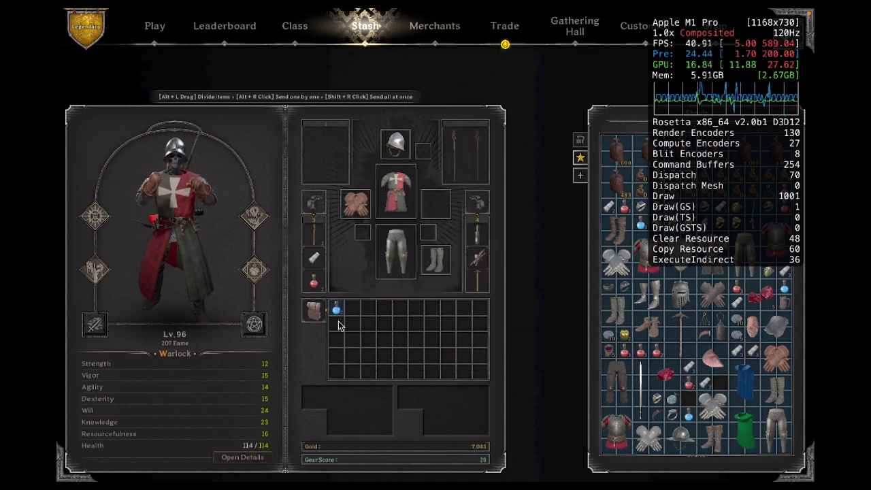
{"action": "right_click", "coordinate": [336, 310]}
Return to the Play screen, start a solo run of The Forgotten Castle - Normal, and confirm the loadout prompt.
{"action": "left_click", "coordinate": [139, 34]}
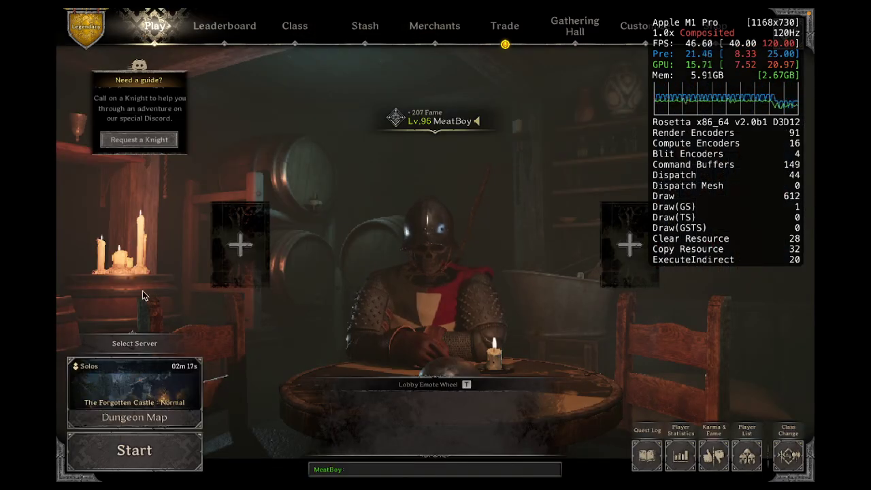
{"action": "left_click", "coordinate": [169, 467]}
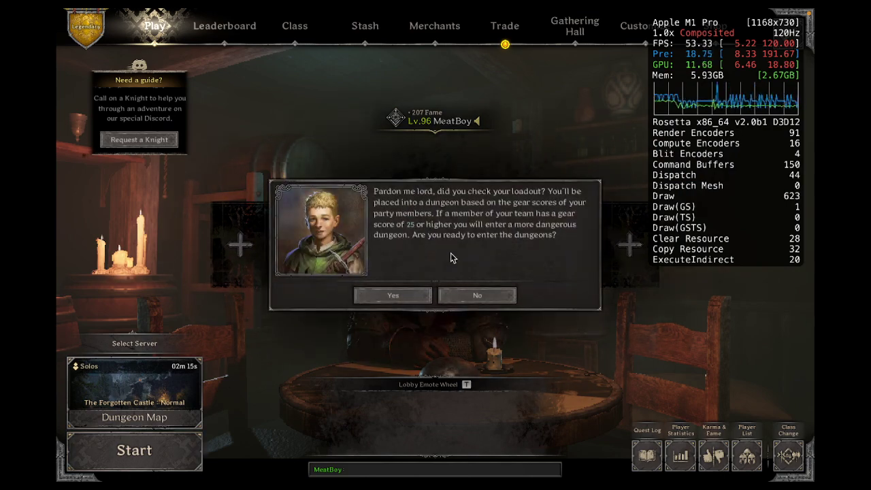
{"action": "left_click", "coordinate": [393, 295]}
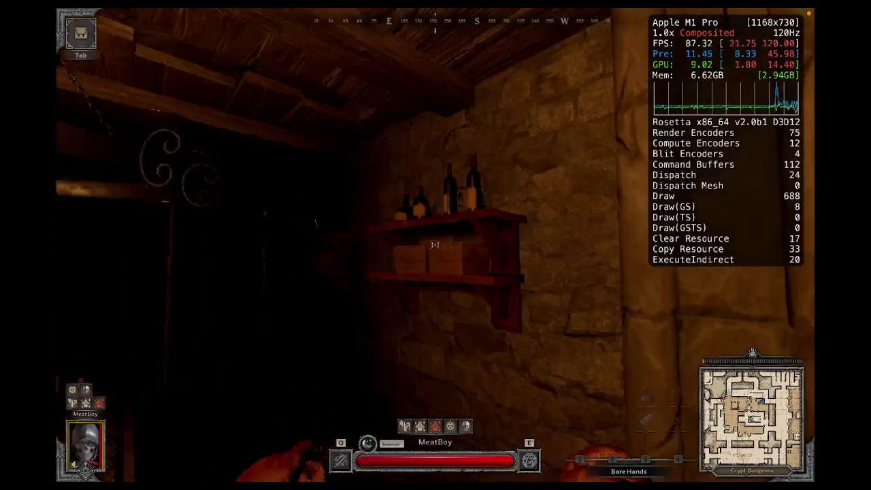
Walk the character across the dark starting room to the door and interact with it.
{"action": "key", "text": "w"}
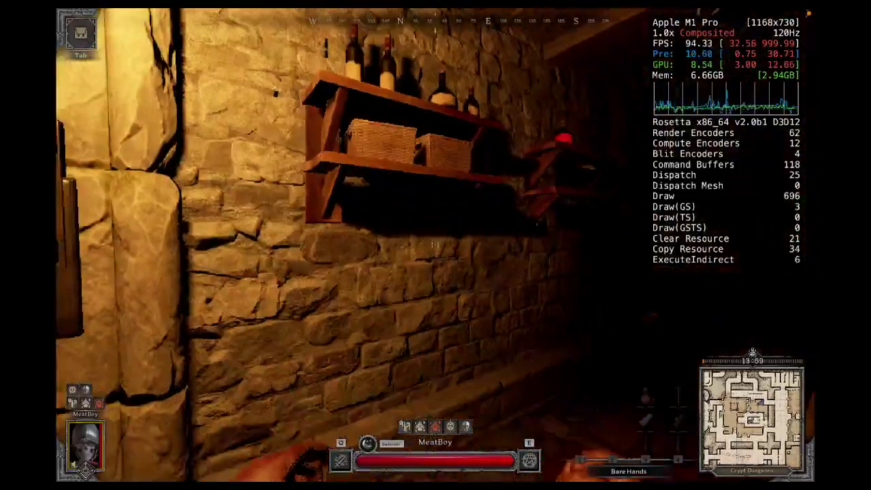
{"action": "key", "text": "w"}
{"action": "key", "text": "f"}
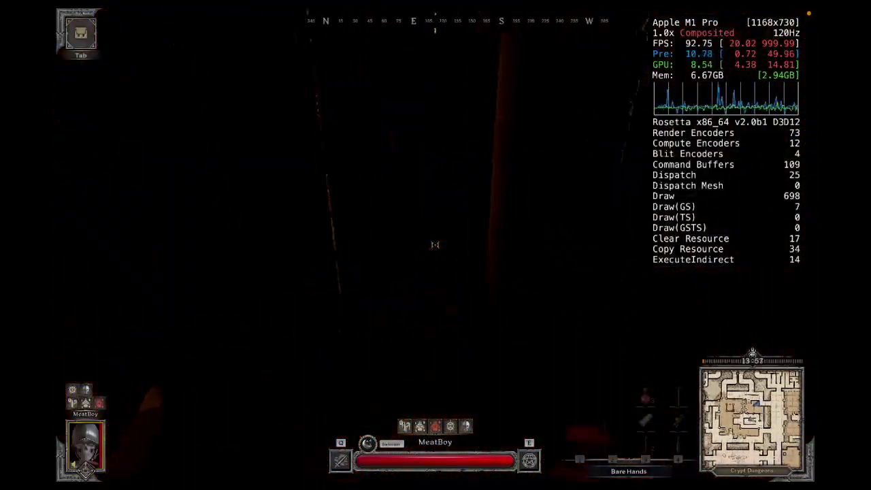
Check the character's inventory and the spell wheel, closing each one again.
{"action": "key", "text": "Tab"}
{"action": "key", "text": "Tab"}
{"action": "key", "text": "r"}
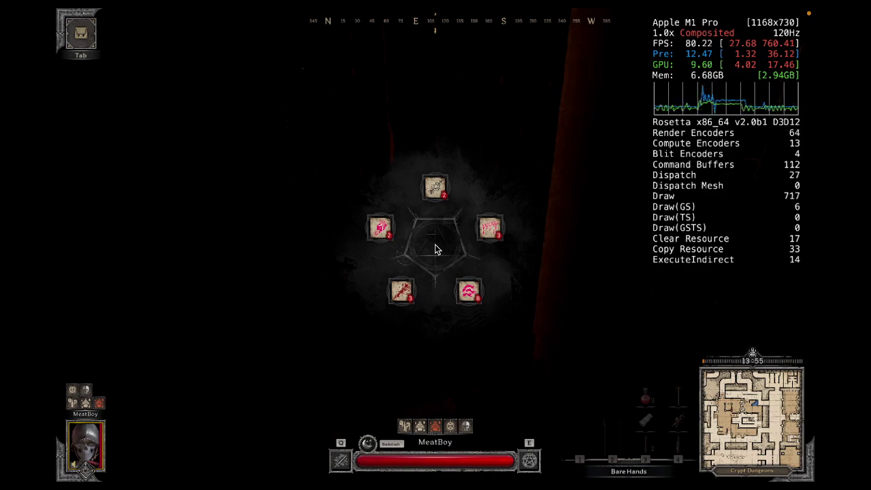
{"action": "key", "text": "r"}
Go through the door and walk the character through the torch-lit halls of the Crypt Dungeons.
{"action": "key", "text": "f"}
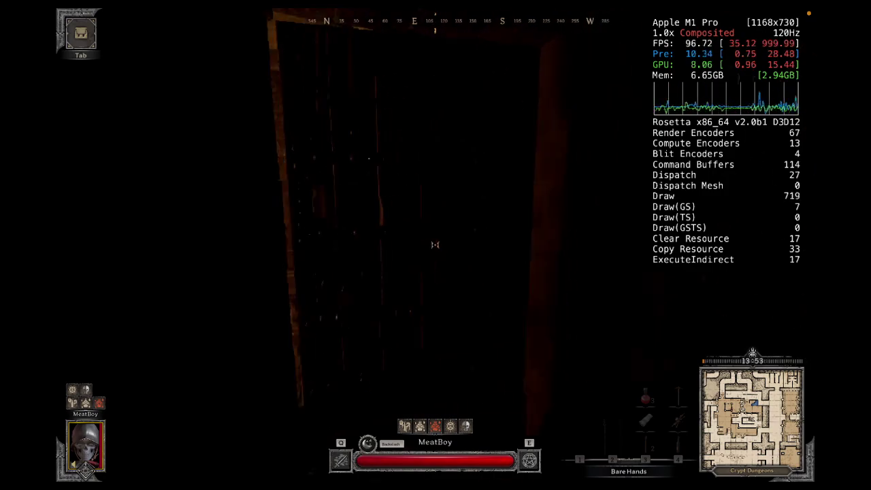
{"action": "key", "text": "w"}
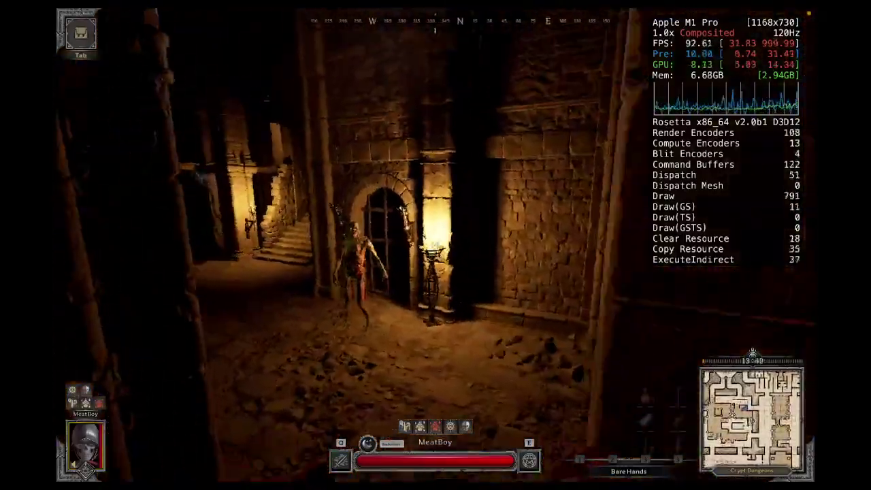
{"action": "key", "text": "w"}
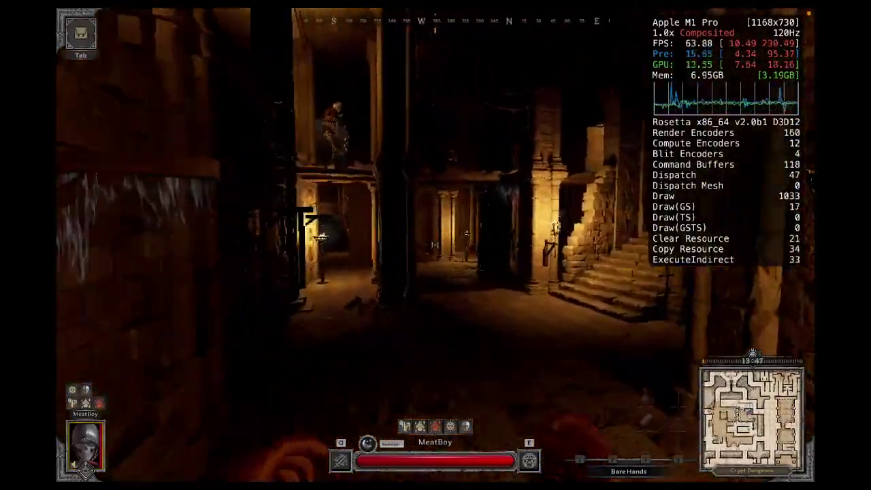
{"action": "key", "text": "w"}
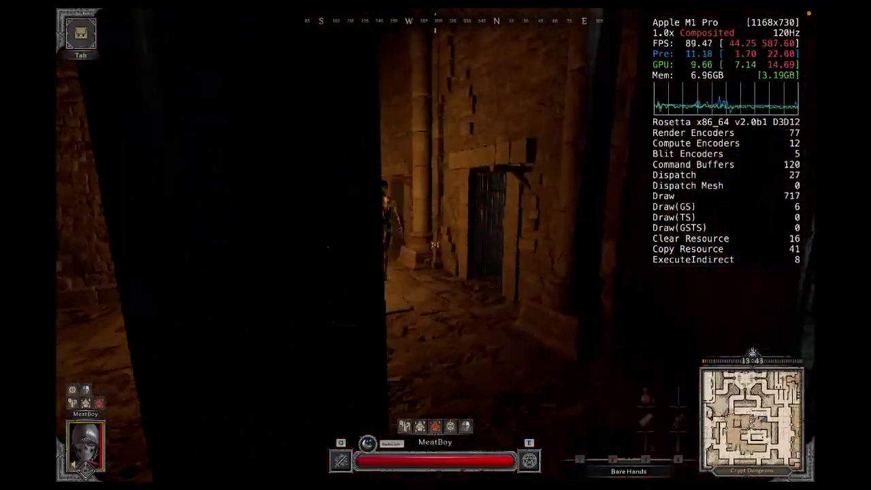
Exit Dark and Darker from the in-game menu and confirm leaving the dungeon run.
{"action": "key", "text": "Escape"}
{"action": "key", "text": "Escape"}
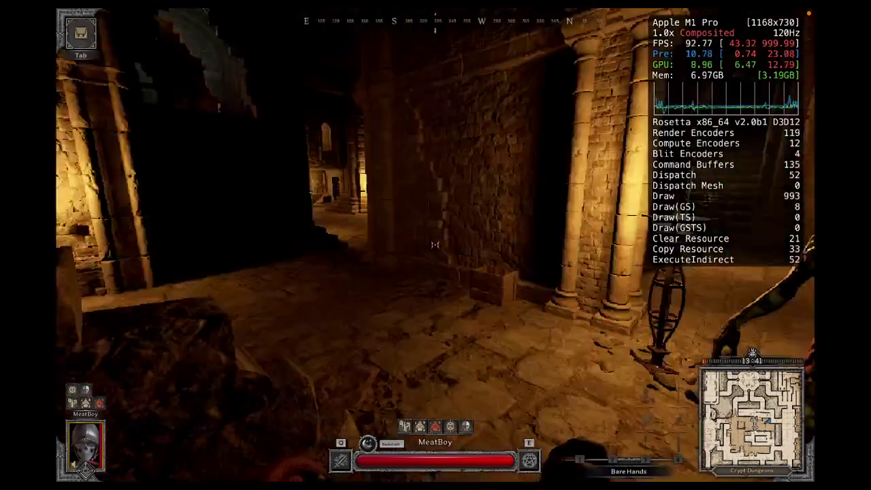
{"action": "key", "text": "Escape"}
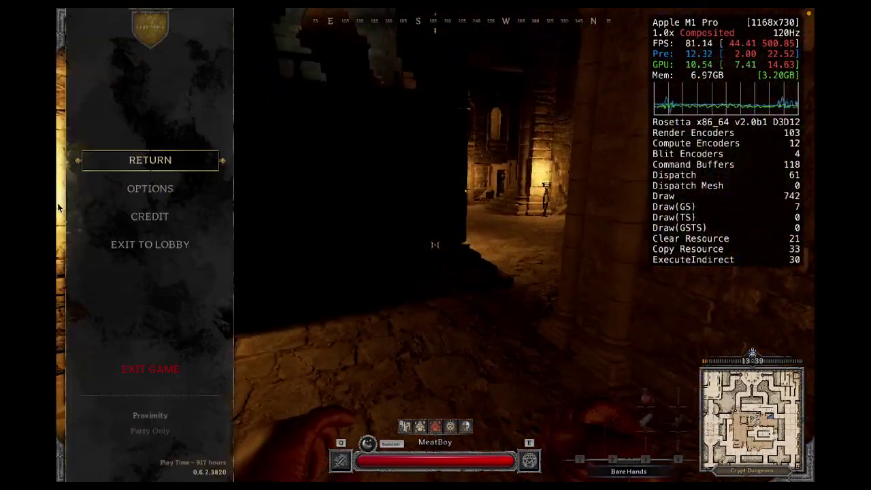
{"action": "left_click", "coordinate": [163, 377]}
{"action": "left_click", "coordinate": [417, 284]}
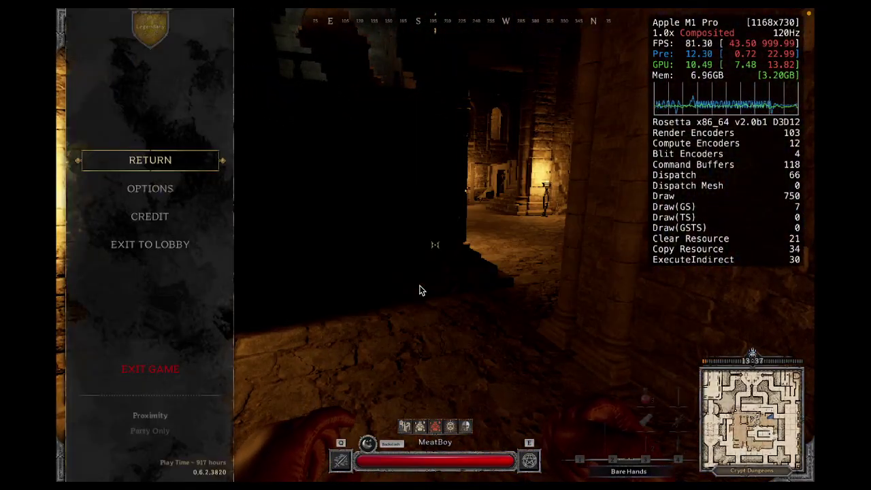